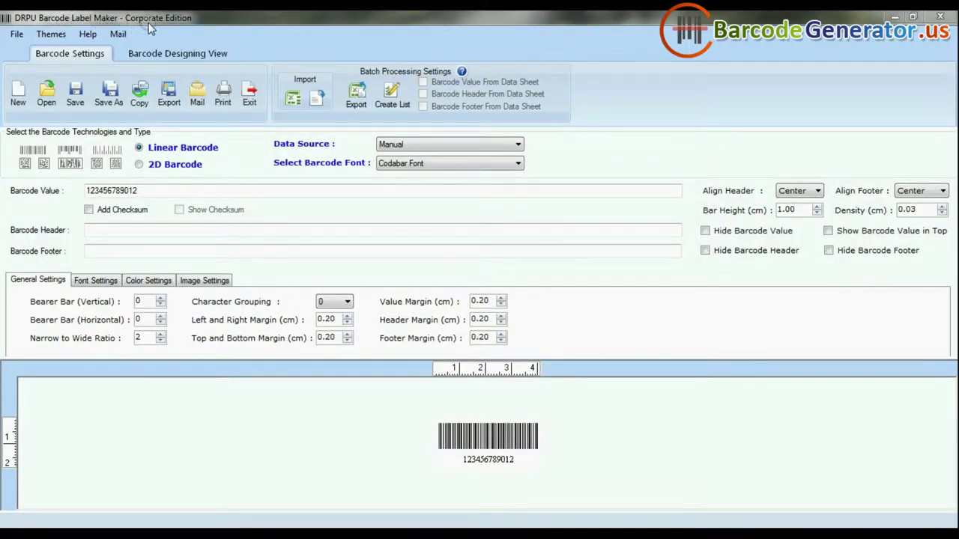
Switch the barcode from linear to 2D types and open the 2D font list.
click(177, 51)
click(85, 54)
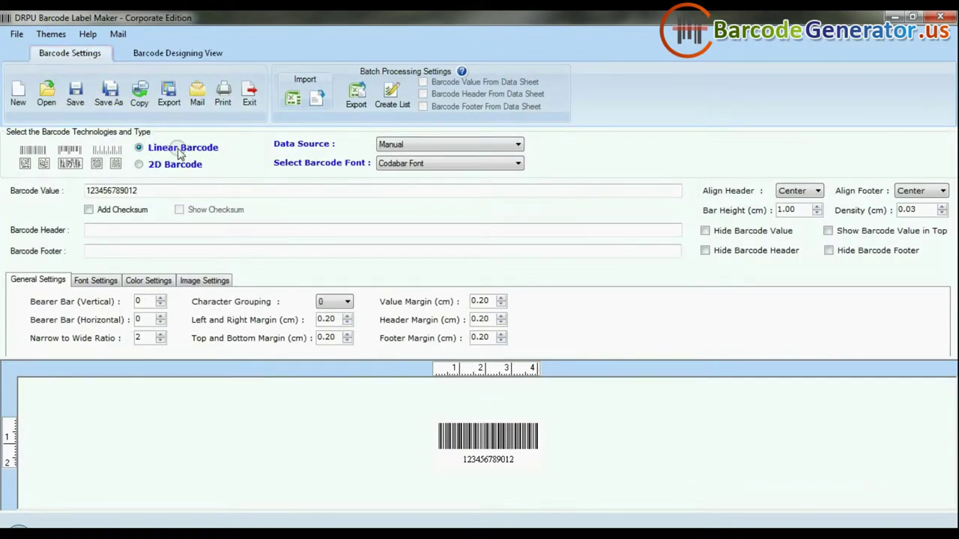
click(457, 164)
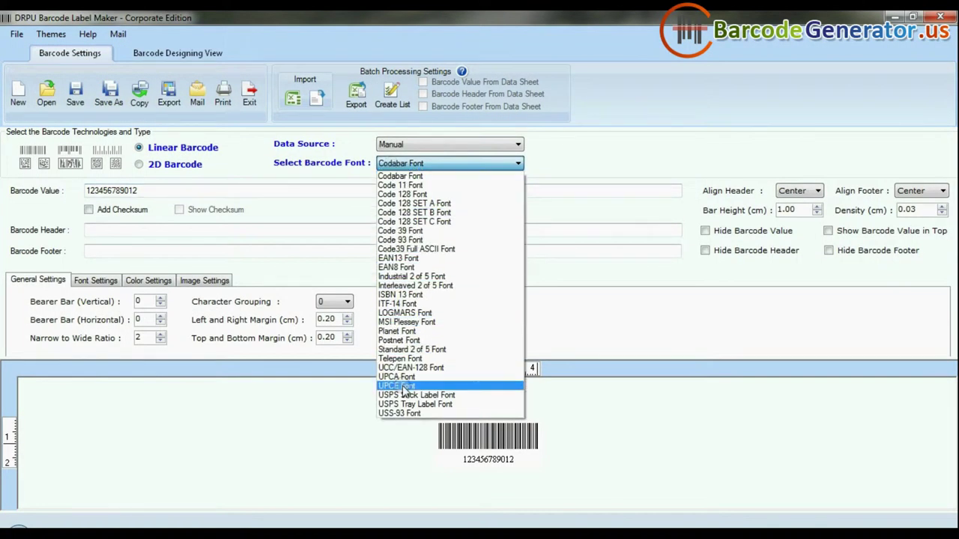
click(457, 168)
click(184, 164)
click(421, 164)
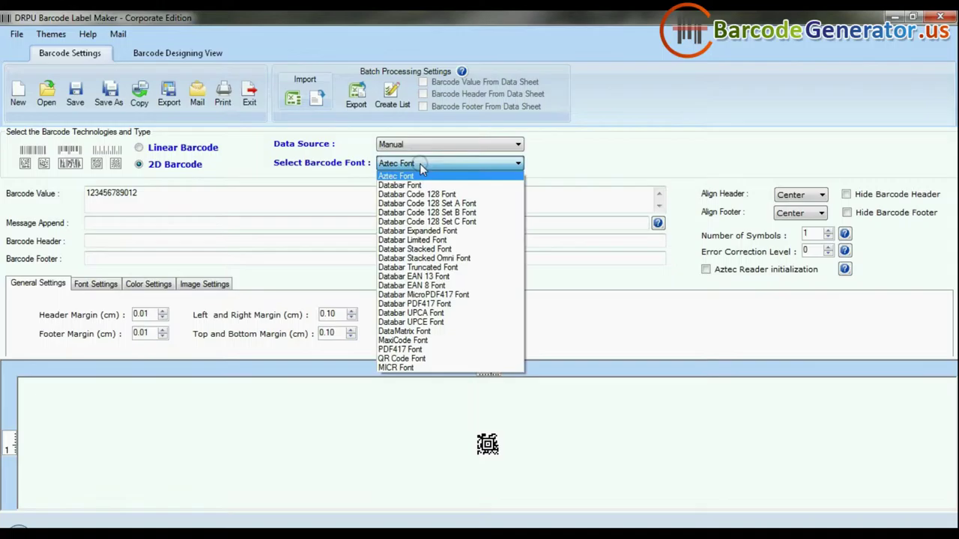
click(449, 164)
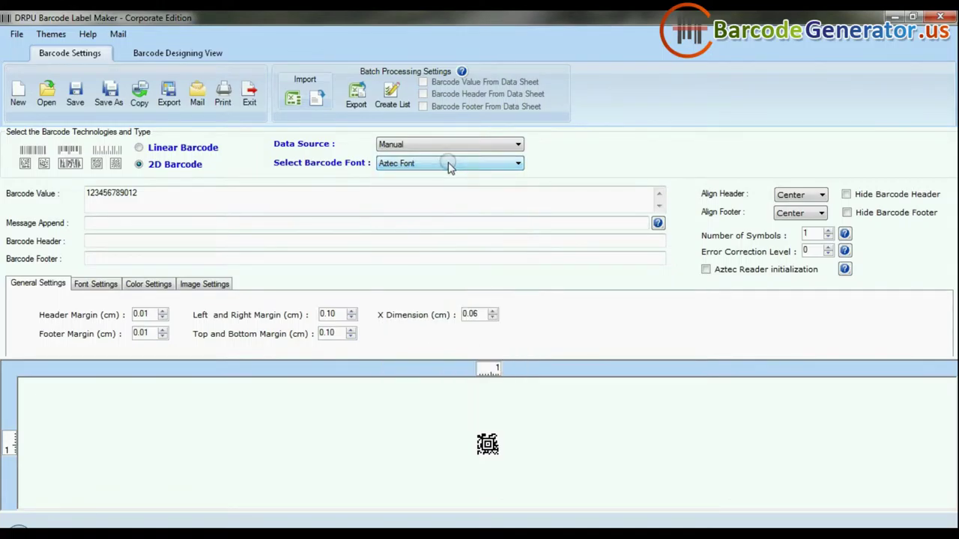
click(388, 164)
click(428, 274)
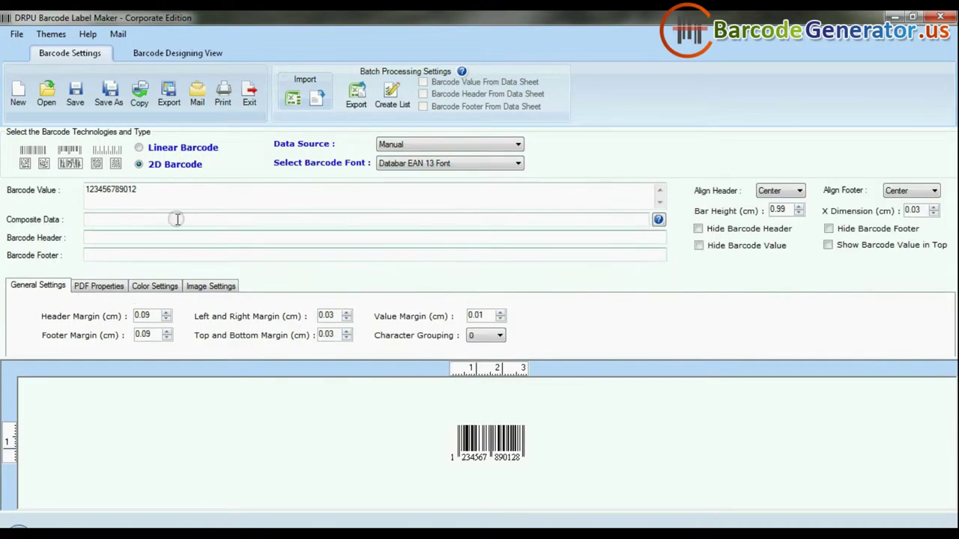
drag(138, 190, 71, 192)
text(85211225)
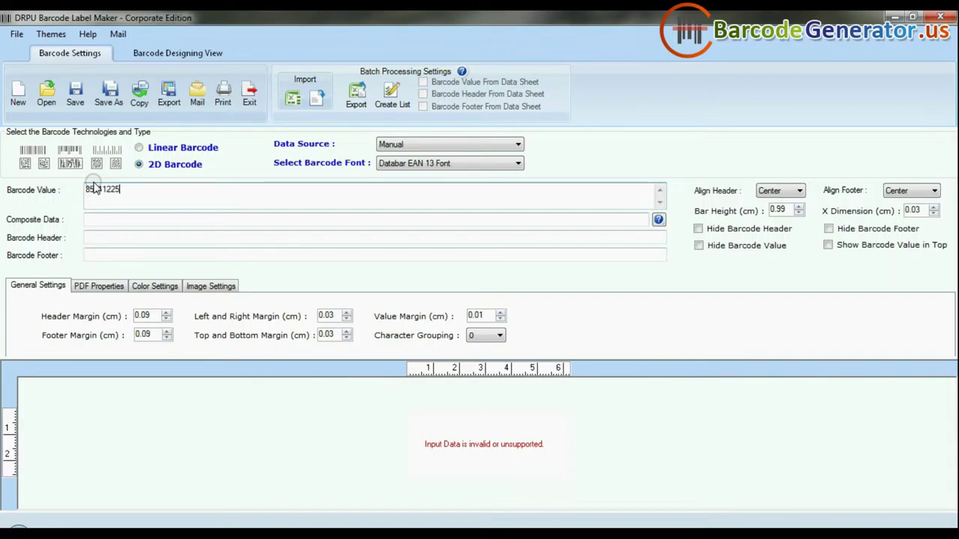
text(45322)
click(113, 218)
text(34343234552342)
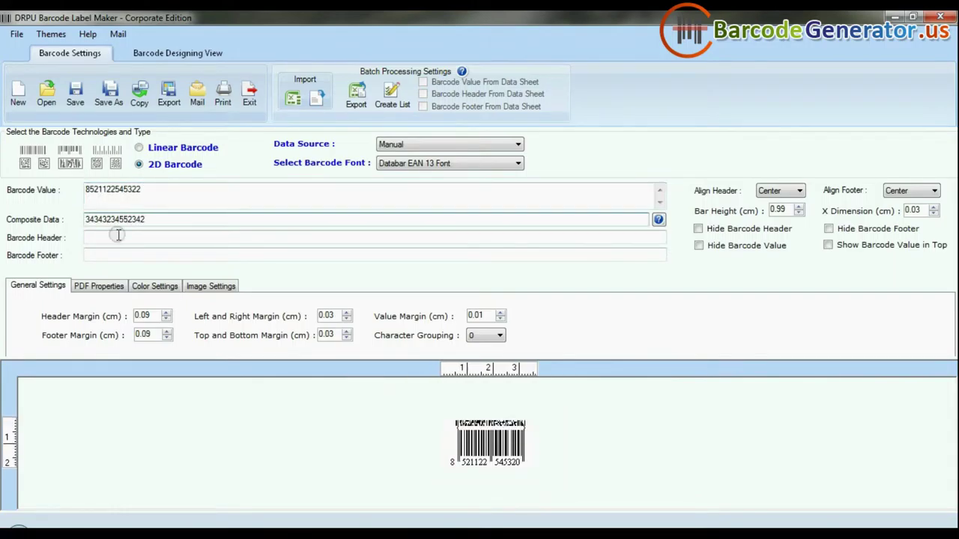
Add header 'Databar Ean 13 Barcode Font' and footer 'Designed using DRPU S'.
click(126, 237)
text(Databar Ean 13 Barcode Font)
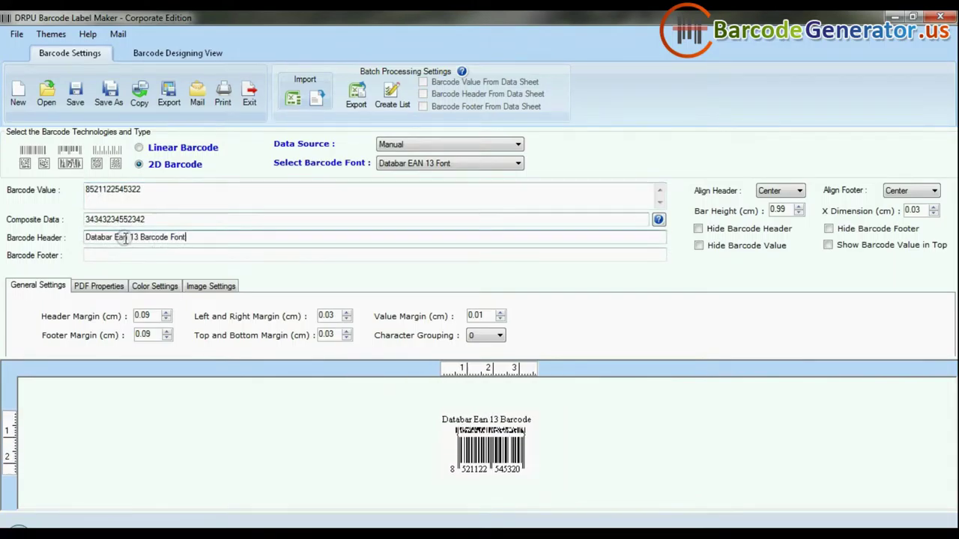
click(114, 255)
text(Designed using DRPU Software)
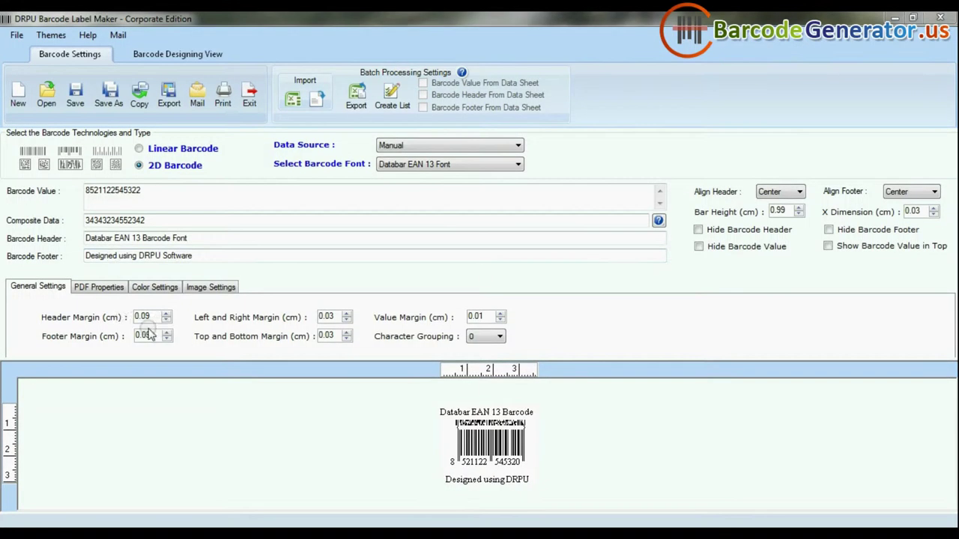
Set the X dimension to 0.06 cm and hide the barcode value.
click(485, 336)
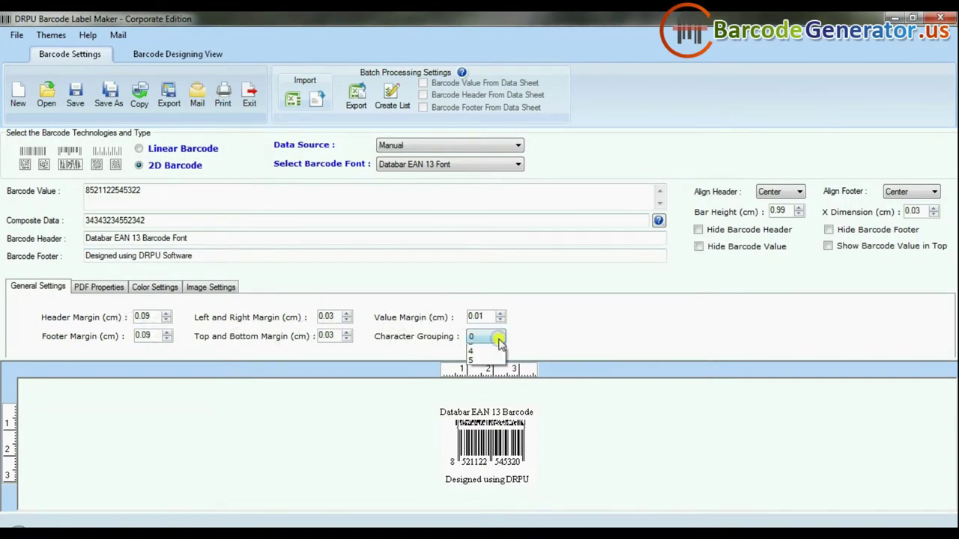
click(538, 339)
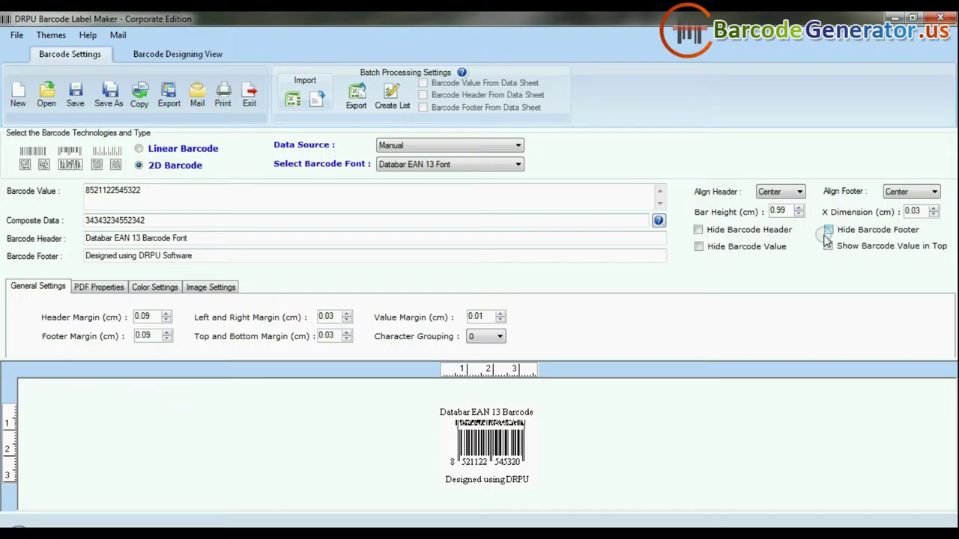
click(933, 209)
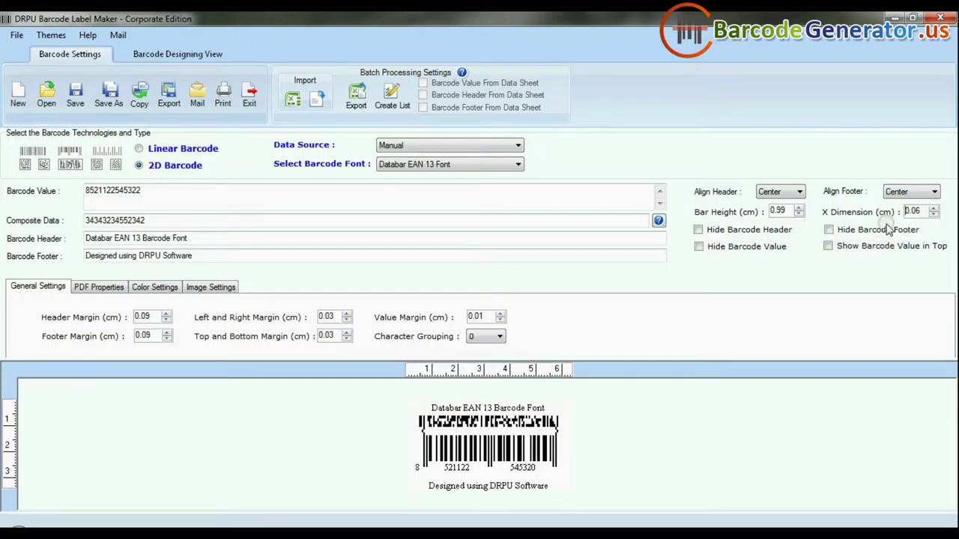
click(699, 247)
Browse the PDF, colour and image tabs, and test 90° orientation before restoring 0.
click(98, 287)
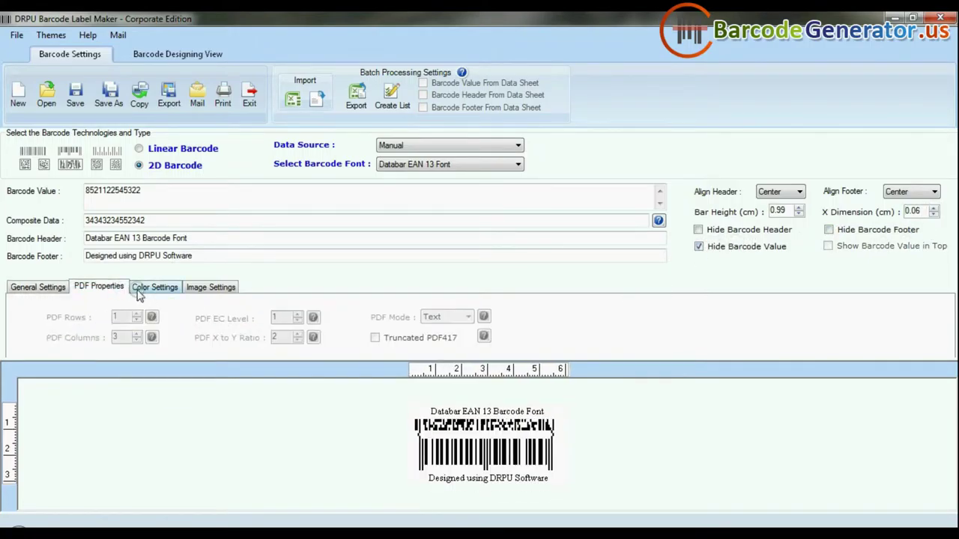
click(155, 287)
click(210, 288)
click(428, 339)
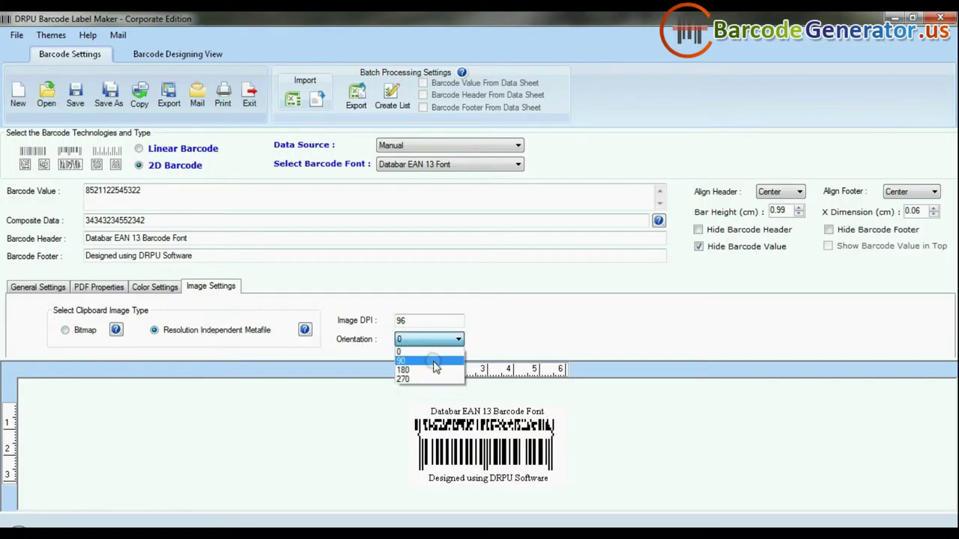
click(423, 360)
click(428, 338)
click(421, 350)
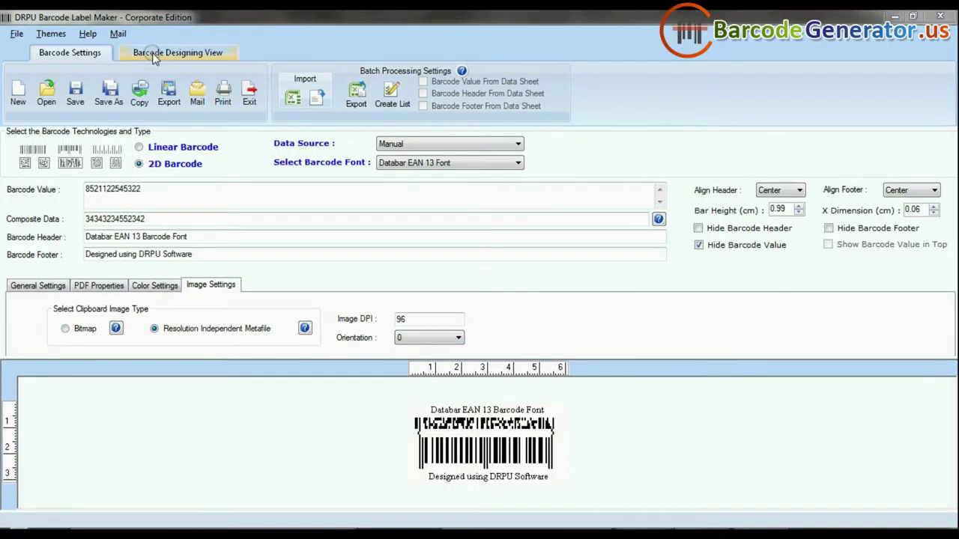
click(213, 56)
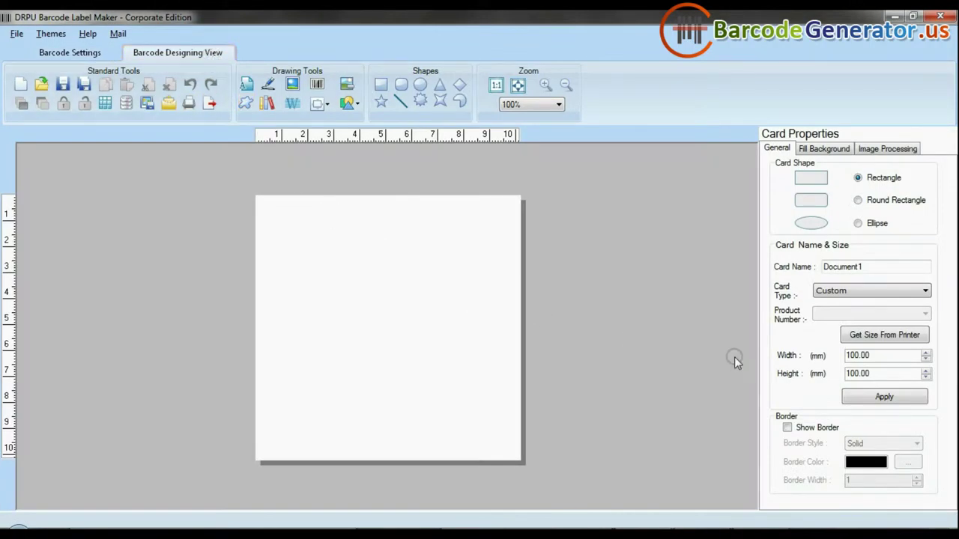
Resize the label to 72 × 50 mm with rounded corners and place a barcode on it.
text(72)
drag(869, 373, 824, 370)
text(50)
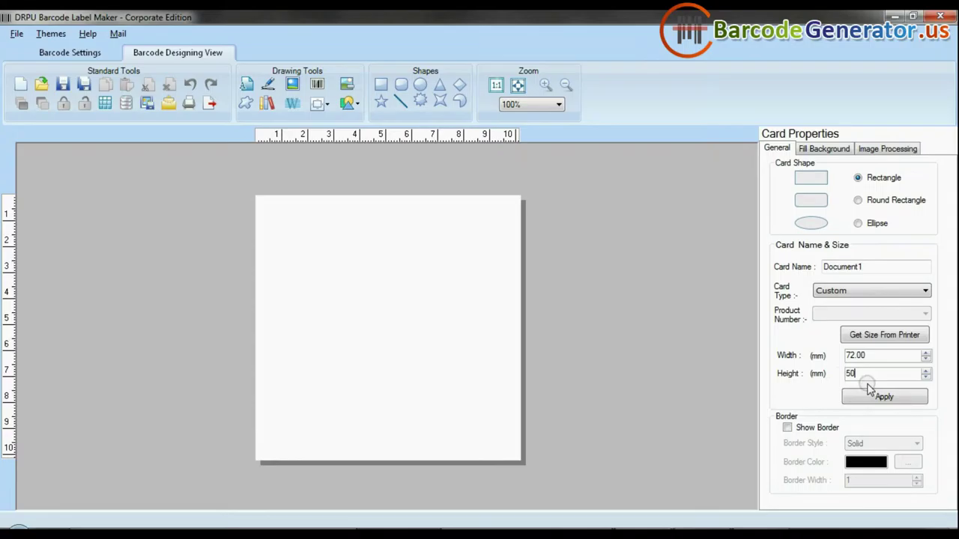
click(876, 397)
click(859, 201)
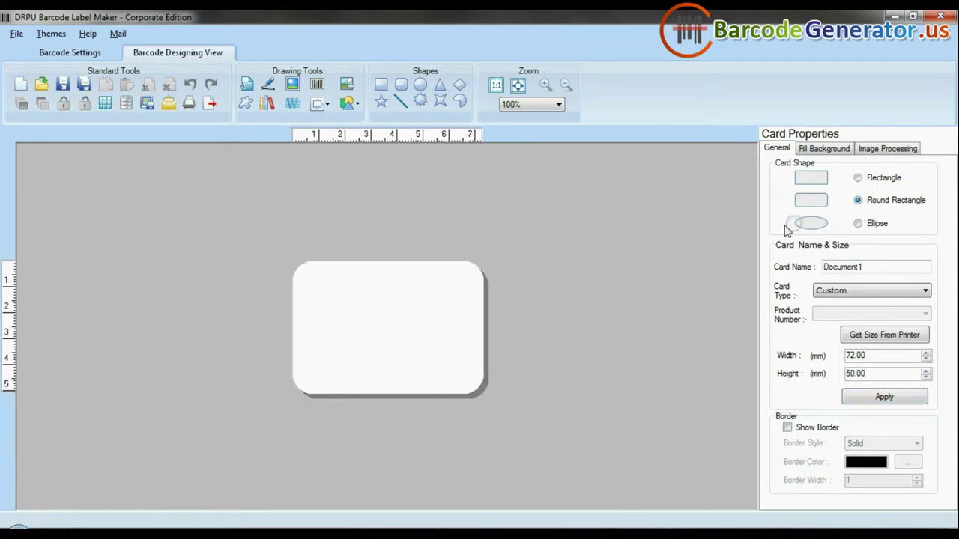
click(317, 84)
click(377, 320)
double_click(378, 327)
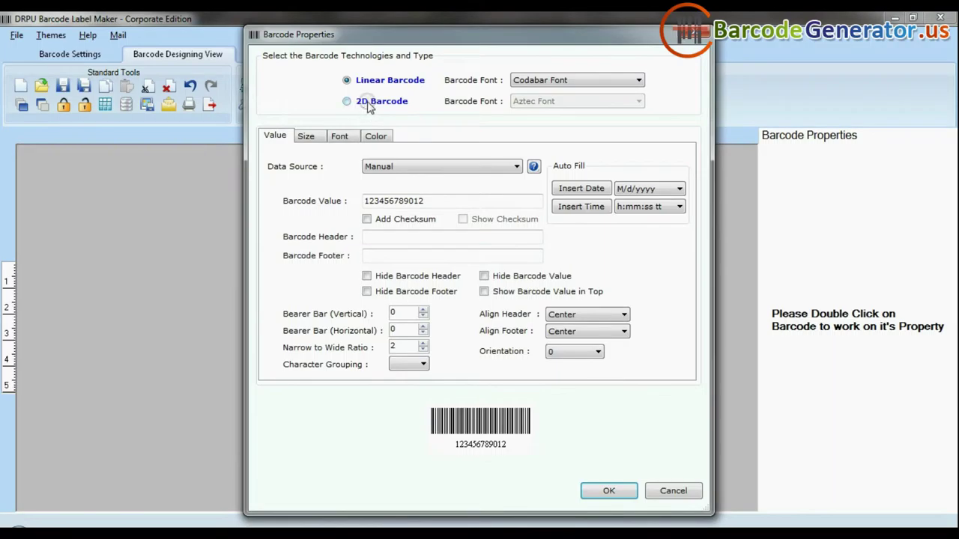
click(367, 101)
click(569, 100)
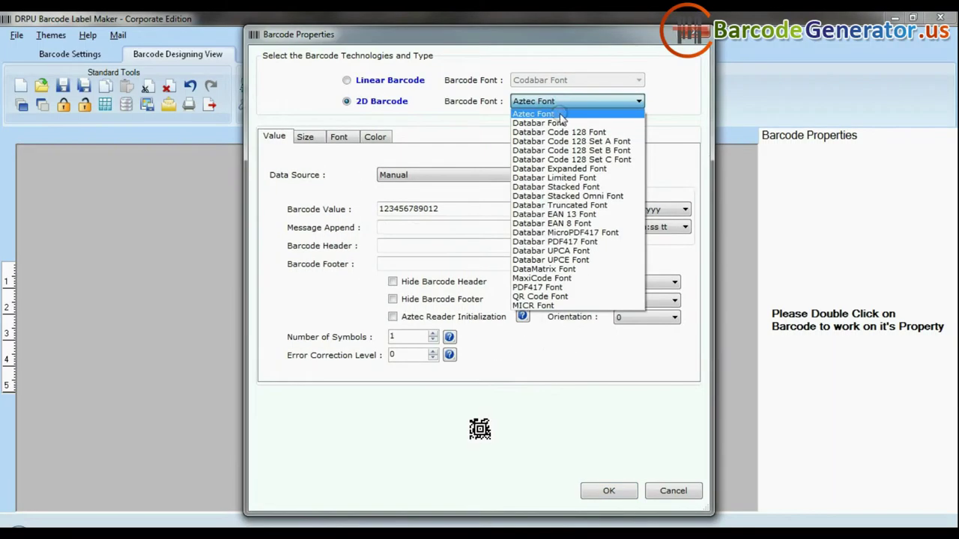
click(567, 220)
drag(395, 200, 310, 203)
text(8521122545322)
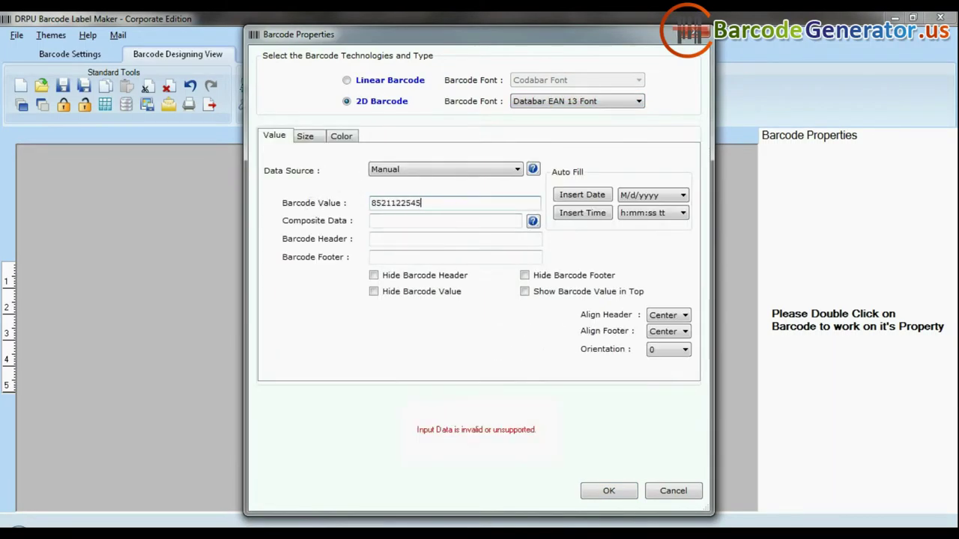
click(386, 221)
text(34343234552342)
Add header 'Databar EAN 13 Barcode Font', footer 'Designed using DRPU Software', and hide the value.
click(449, 238)
text(Databar EAN 13 Barcode Font)
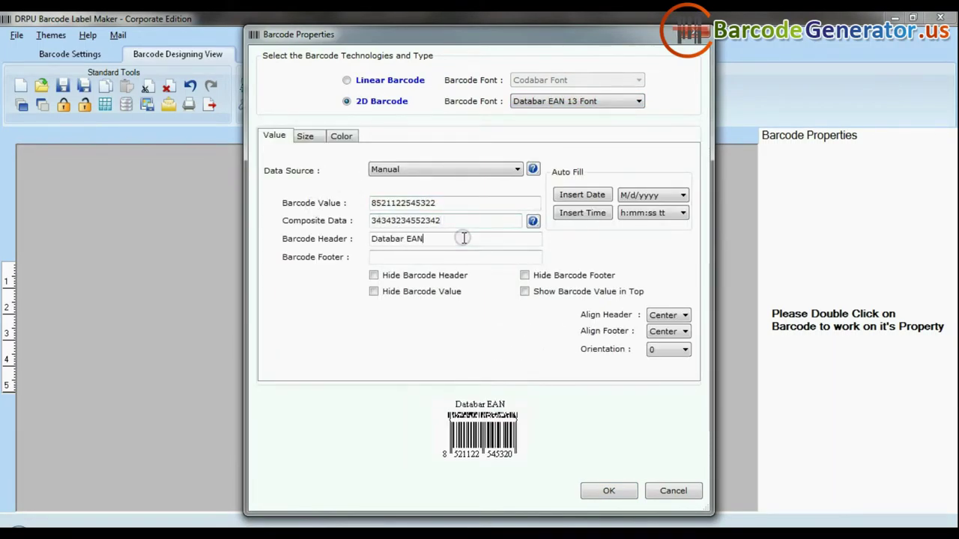
click(454, 256)
text(Designed using DRPU Software)
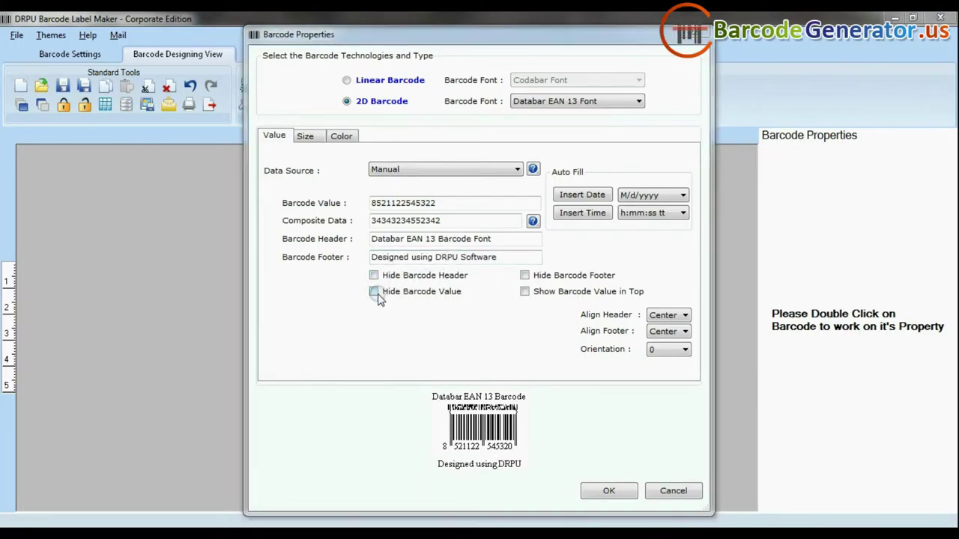
click(374, 292)
click(668, 349)
click(662, 371)
click(668, 349)
click(662, 360)
Widen the bars to a 0.06 cm X dimension and confirm the barcode settings.
click(305, 136)
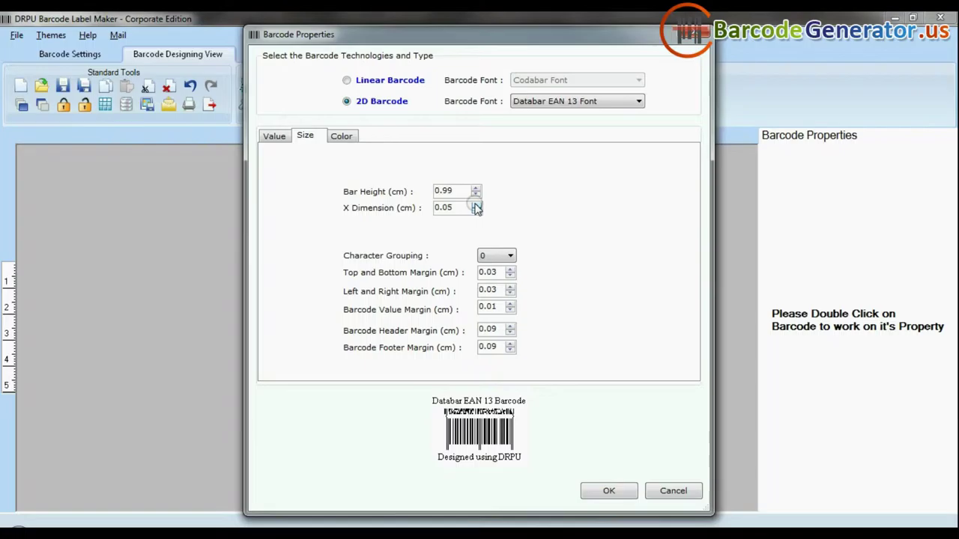
click(475, 203)
click(496, 256)
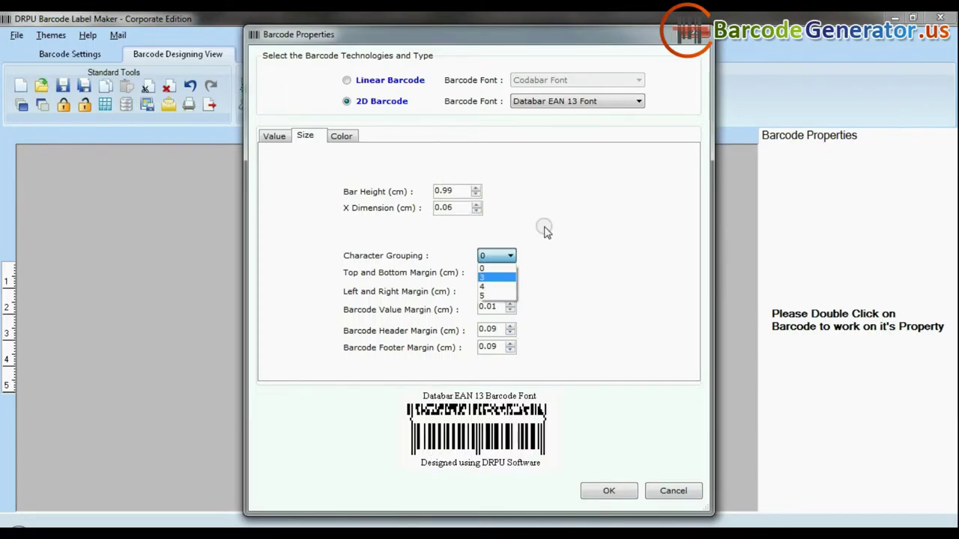
click(340, 135)
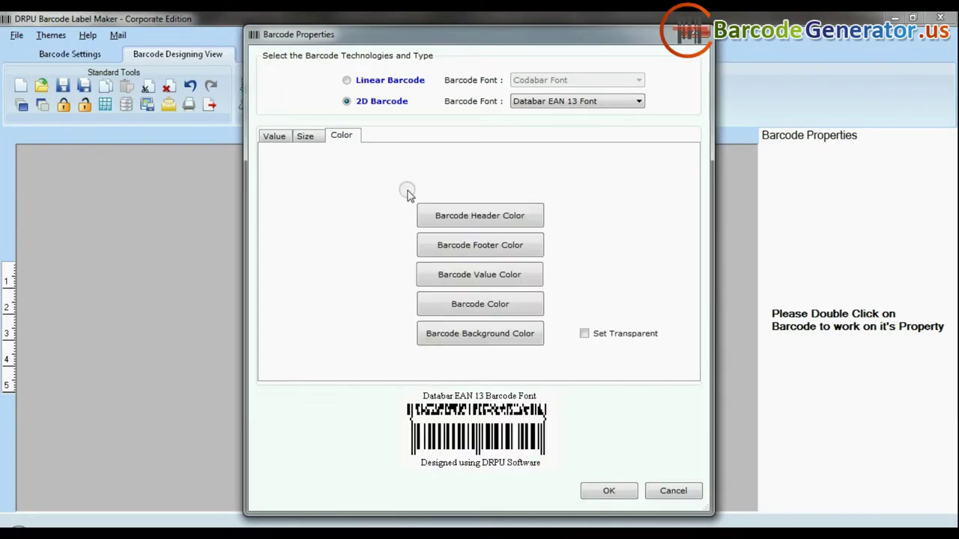
click(608, 491)
click(317, 84)
Place a second barcode at the label's top-left and keep it as a 2D Aztec code.
drag(310, 293, 342, 275)
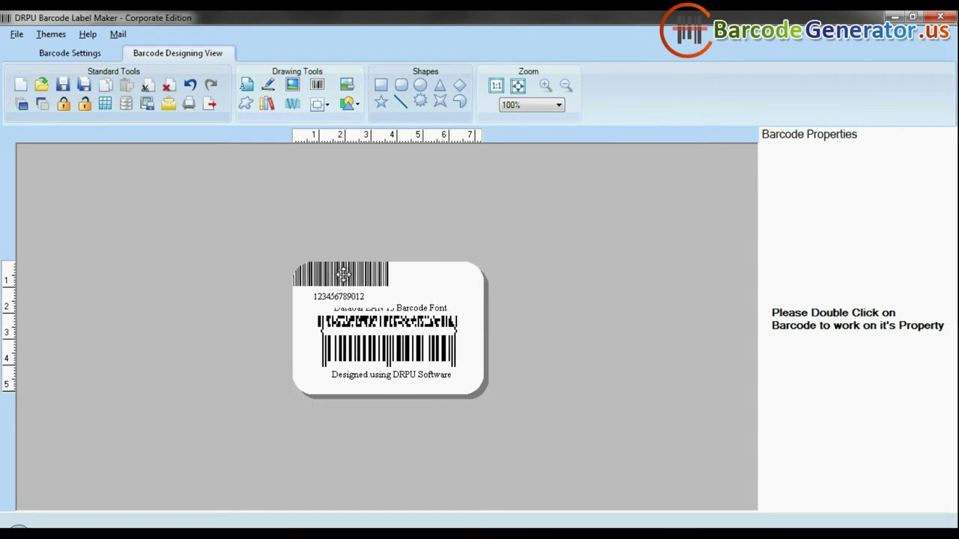
double_click(342, 275)
click(572, 100)
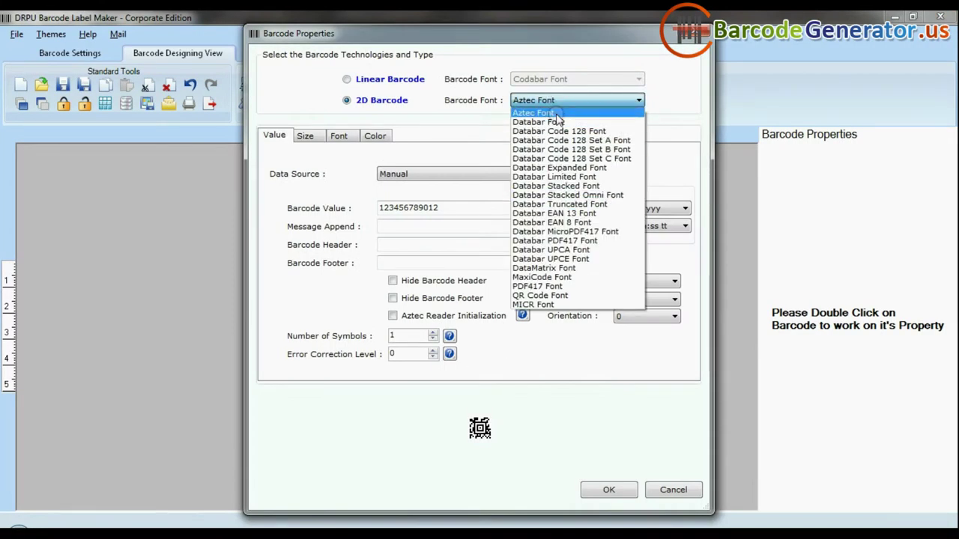
click(556, 114)
click(606, 490)
Add the text 'Sample of:' in bold at size 14.
click(249, 87)
click(367, 279)
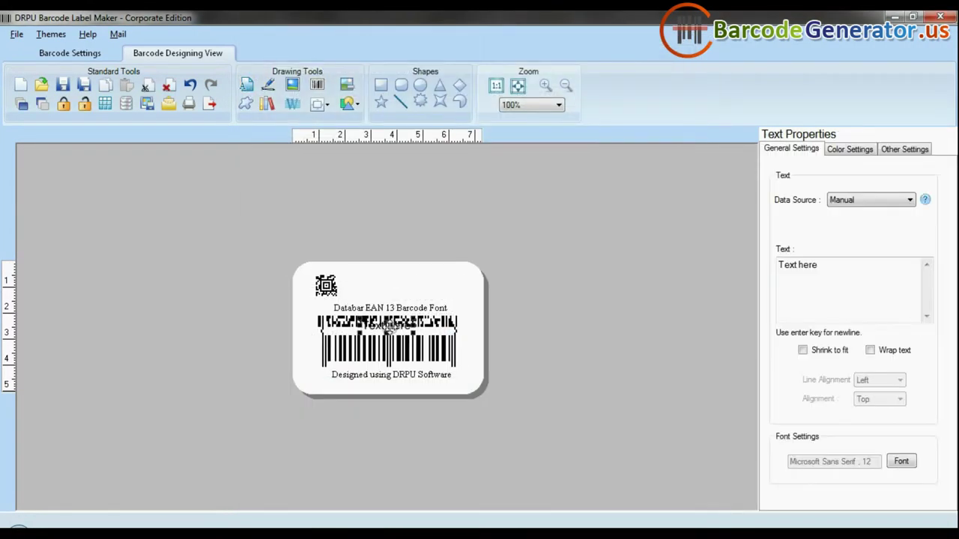
text(Sample of:)
click(901, 460)
click(461, 186)
click(538, 169)
click(605, 147)
click(382, 285)
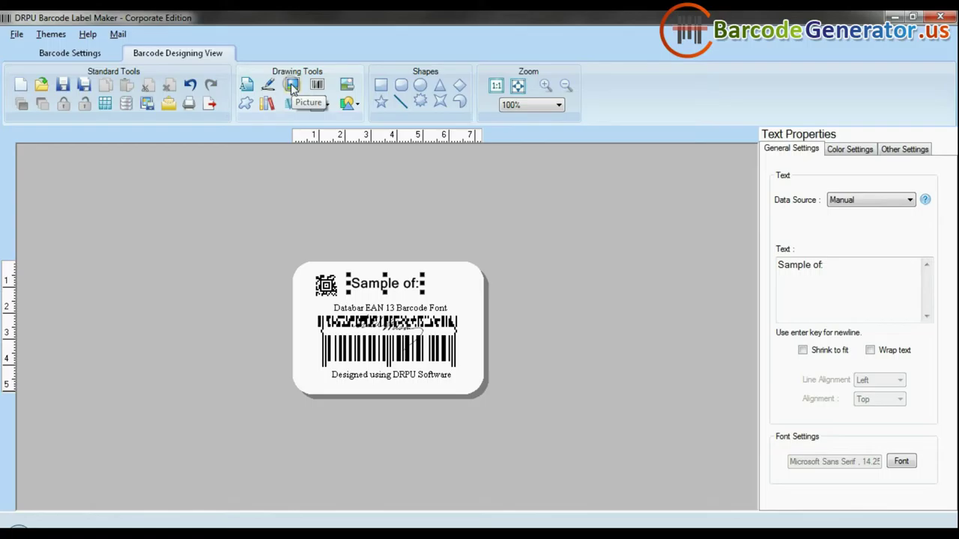
Browse the picture, custom shapes (Arrows) and image libraries without inserting anything.
click(302, 89)
click(637, 439)
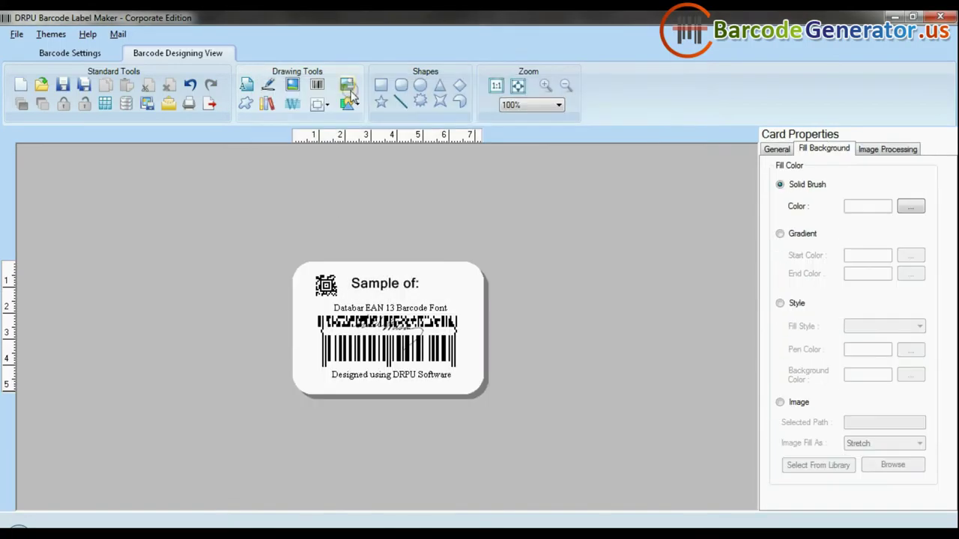
click(250, 107)
click(820, 170)
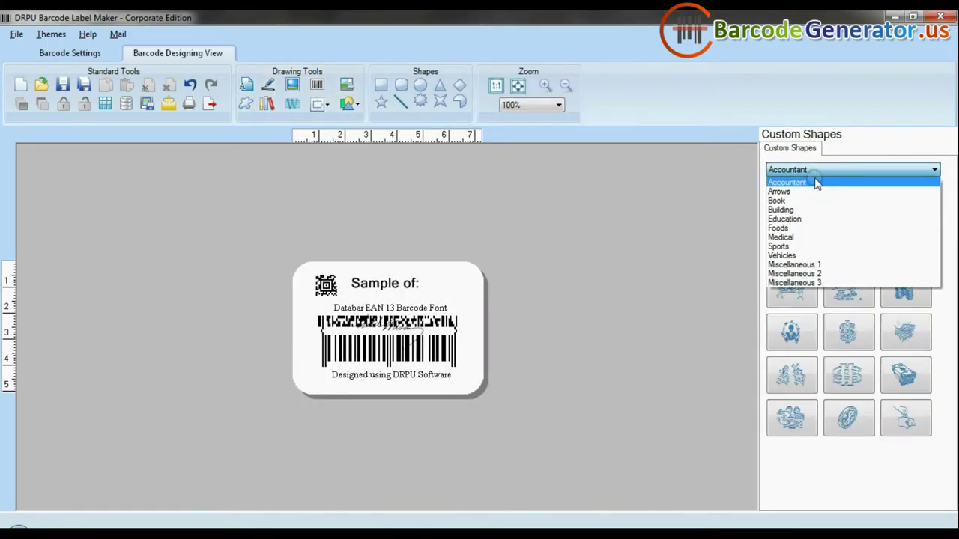
click(806, 193)
drag(948, 217, 951, 269)
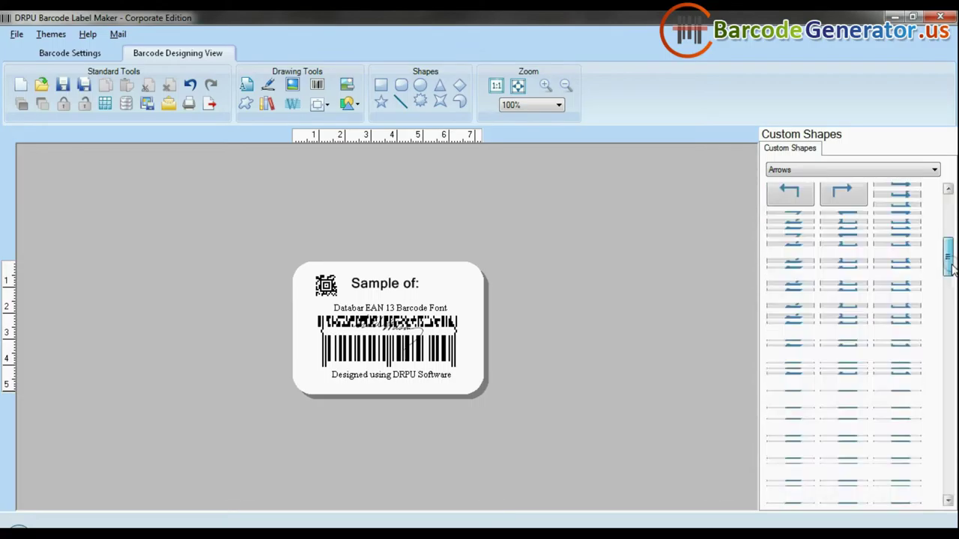
click(267, 103)
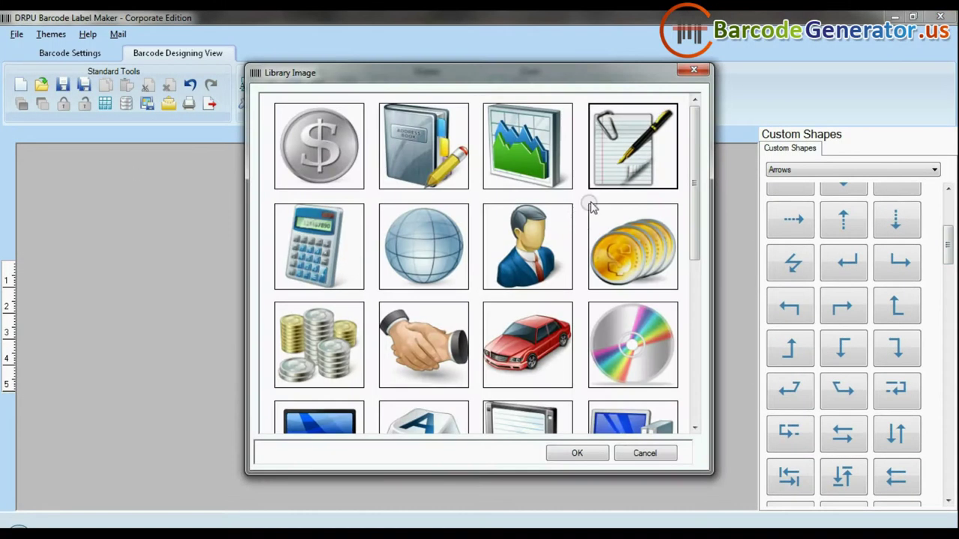
drag(696, 171, 695, 150)
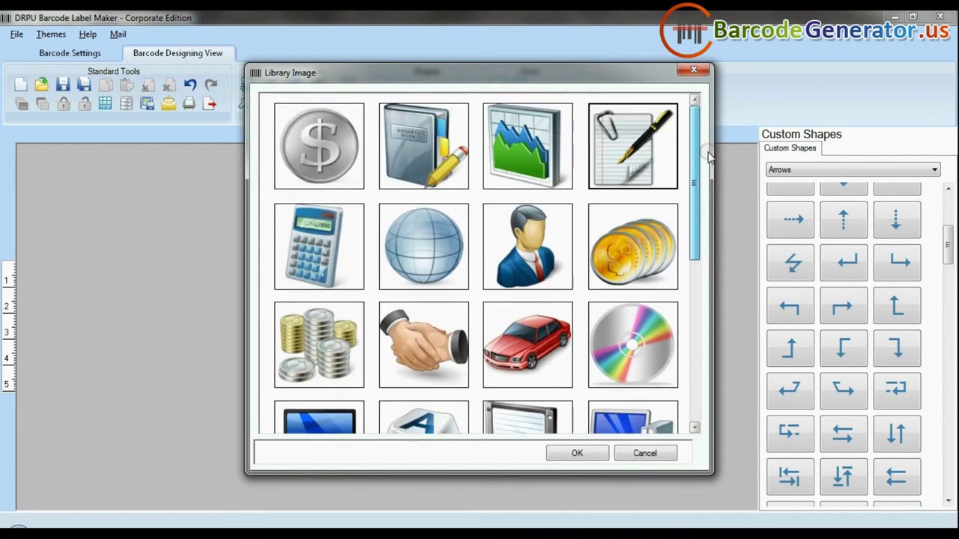
click(645, 454)
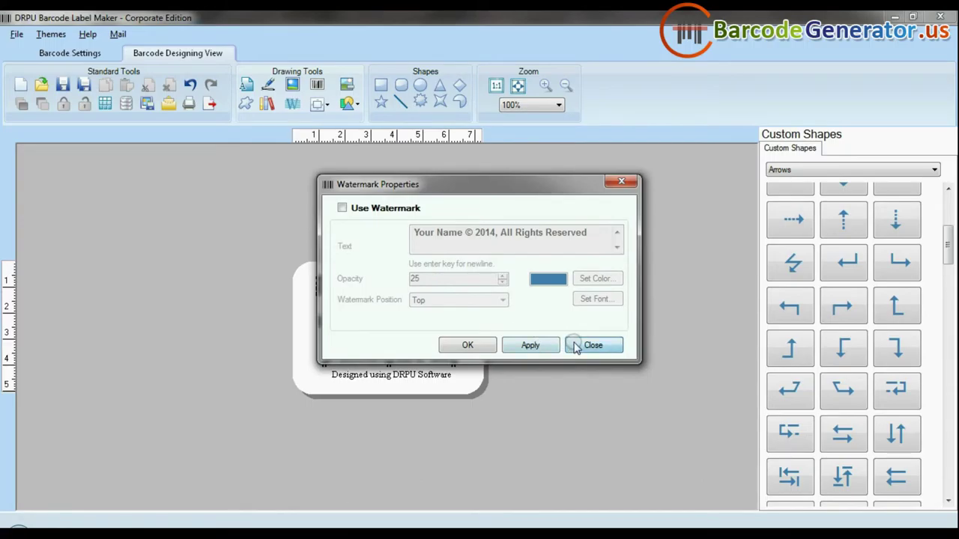
click(584, 345)
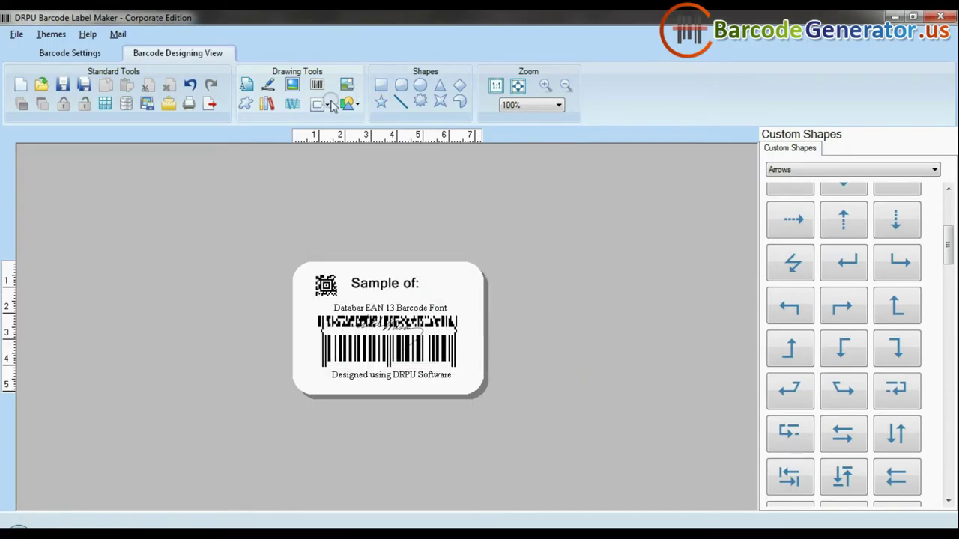
Draw a rectangle framing the 2D code at the label's top-left corner.
click(327, 106)
click(356, 104)
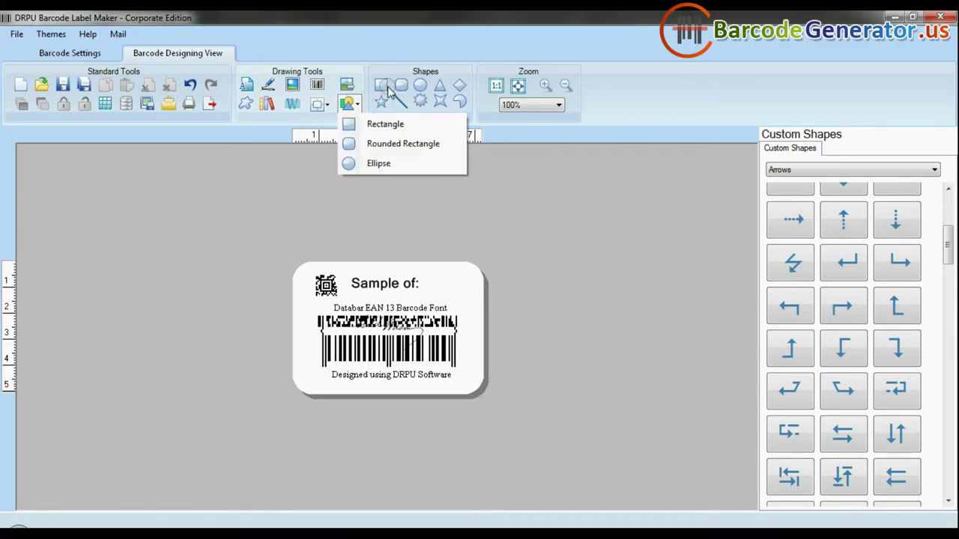
click(383, 88)
drag(388, 328, 322, 283)
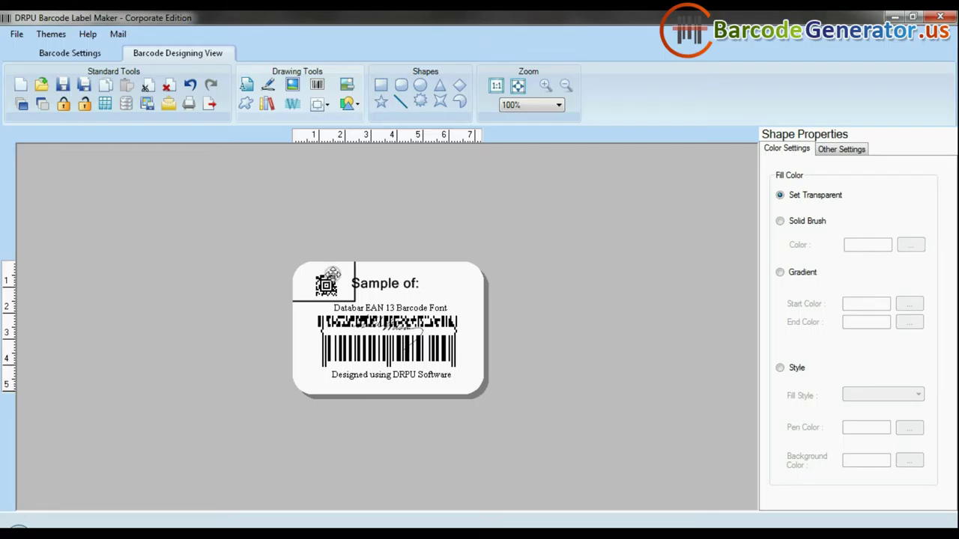
click(128, 104)
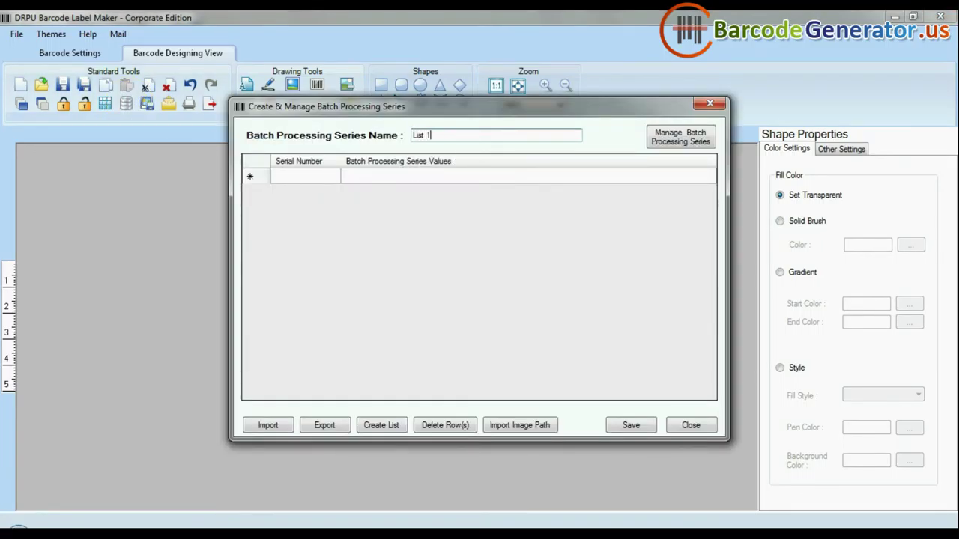
Generate the series with prefix ABC, suffix A, from 1 to 25, then close the window.
click(378, 427)
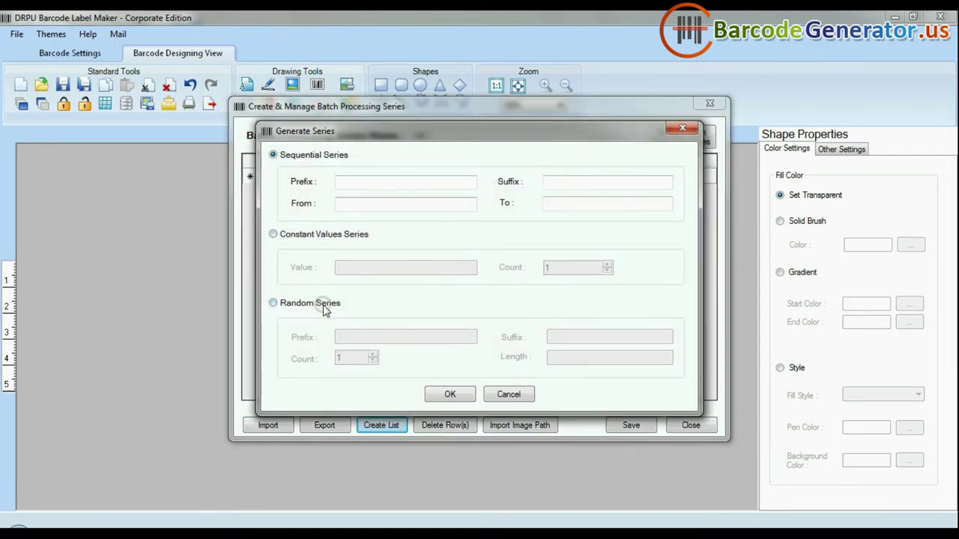
click(355, 184)
text(ABC)
click(584, 182)
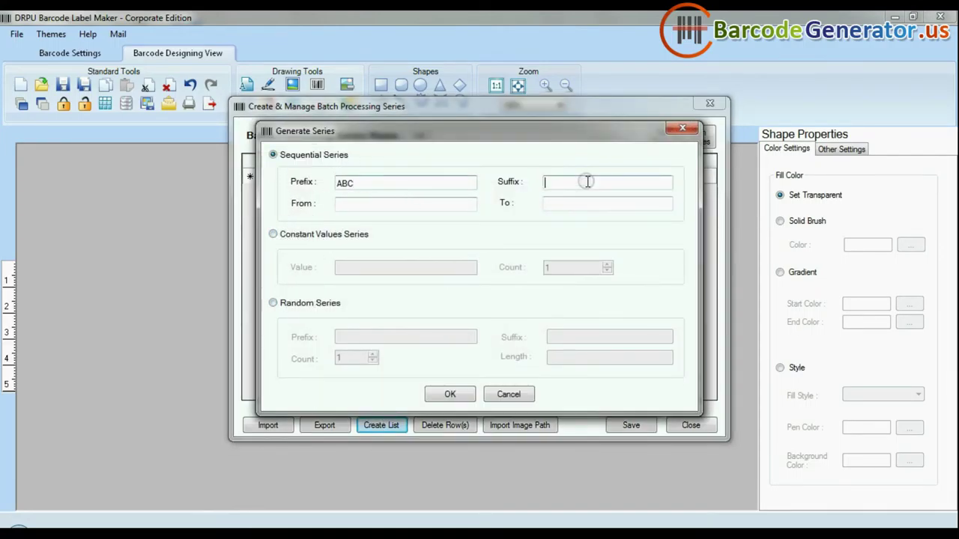
text(A)
click(367, 206)
text(1)
click(555, 202)
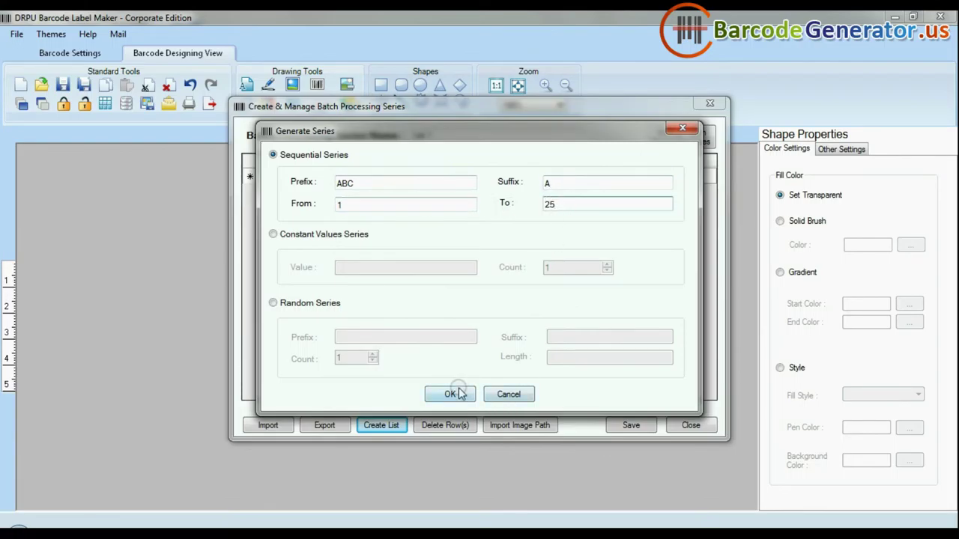
text(25)
click(449, 394)
mouse_move(708, 227)
mouse_down()
mouse_move(706, 295)
mouse_move(707, 225)
mouse_up()
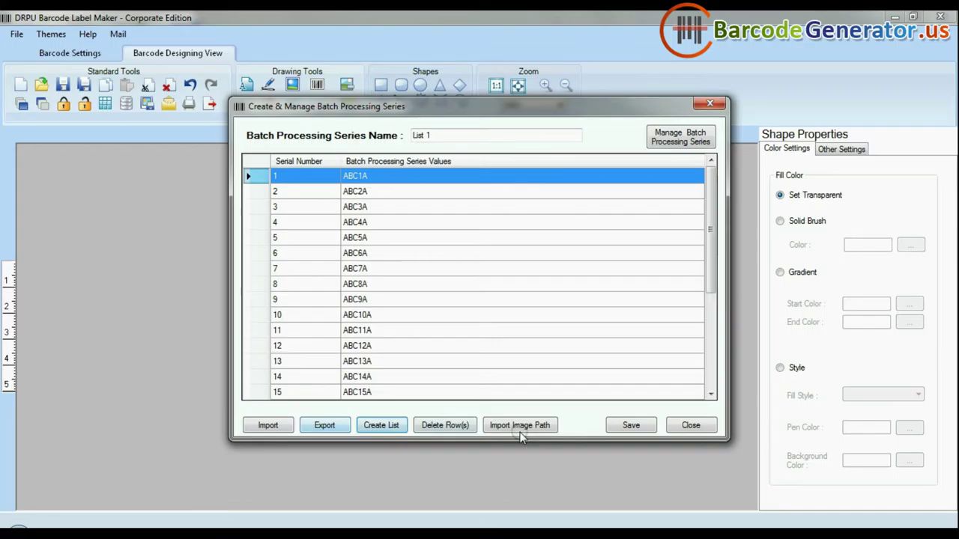
click(690, 424)
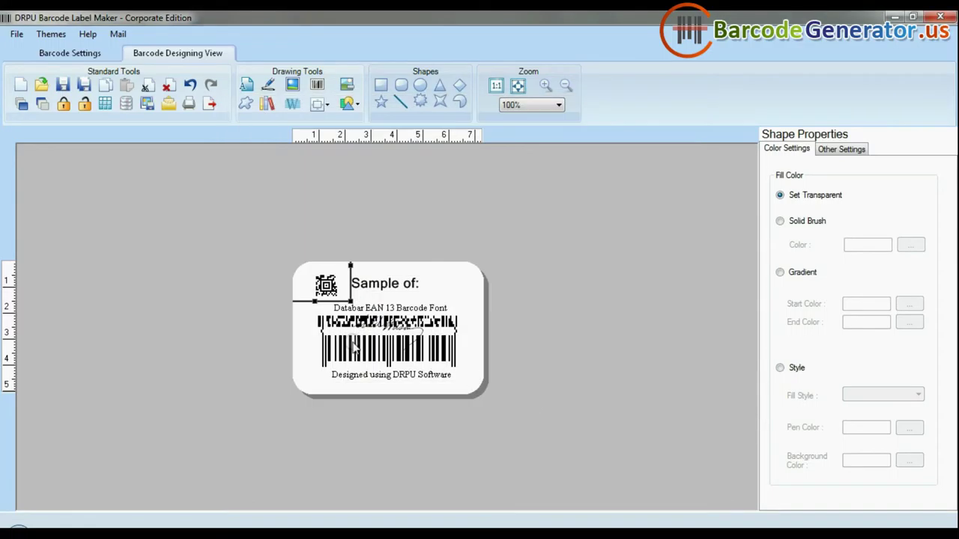
Look at the Export Card settings without exporting, then bring up the Send Mail window.
click(147, 105)
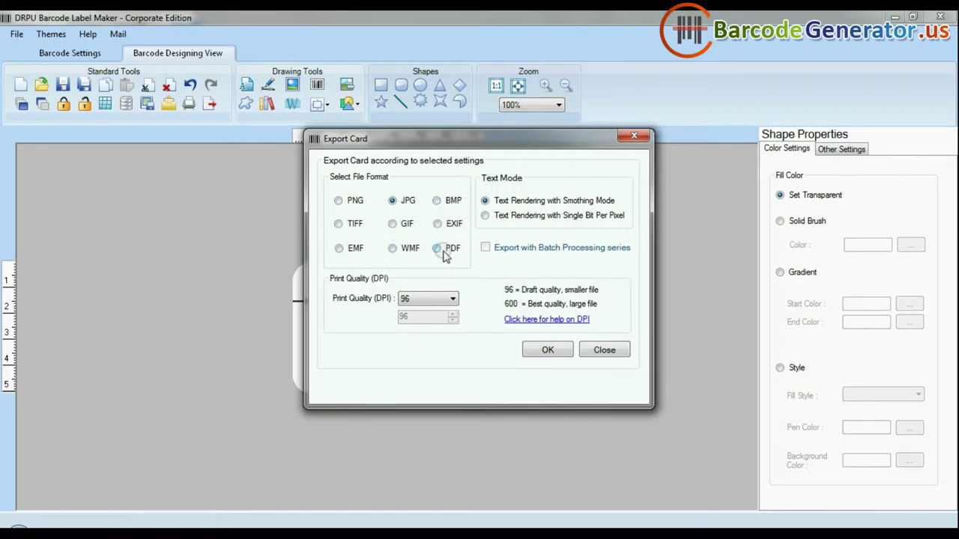
click(585, 352)
click(168, 105)
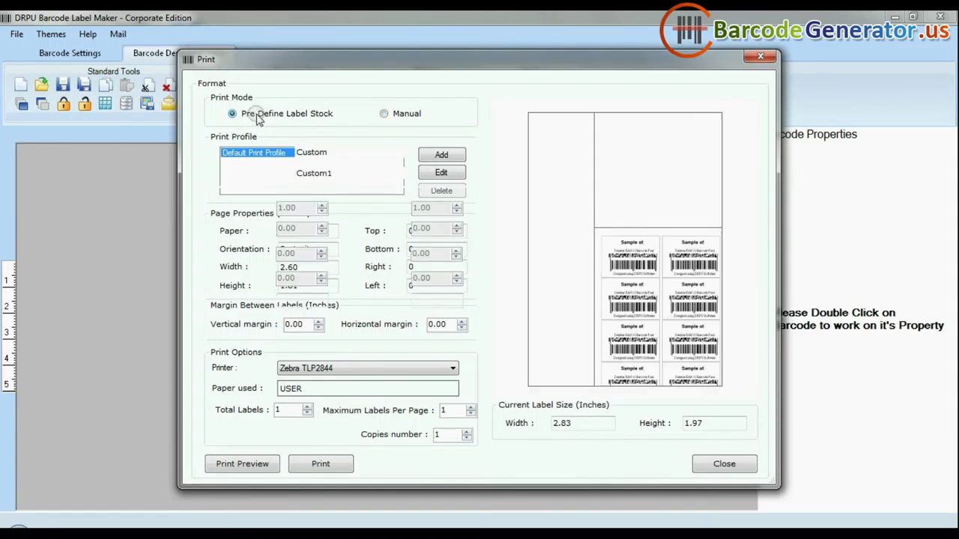
Use predefined label stock and try Avery A4 products, including 2568.
click(383, 114)
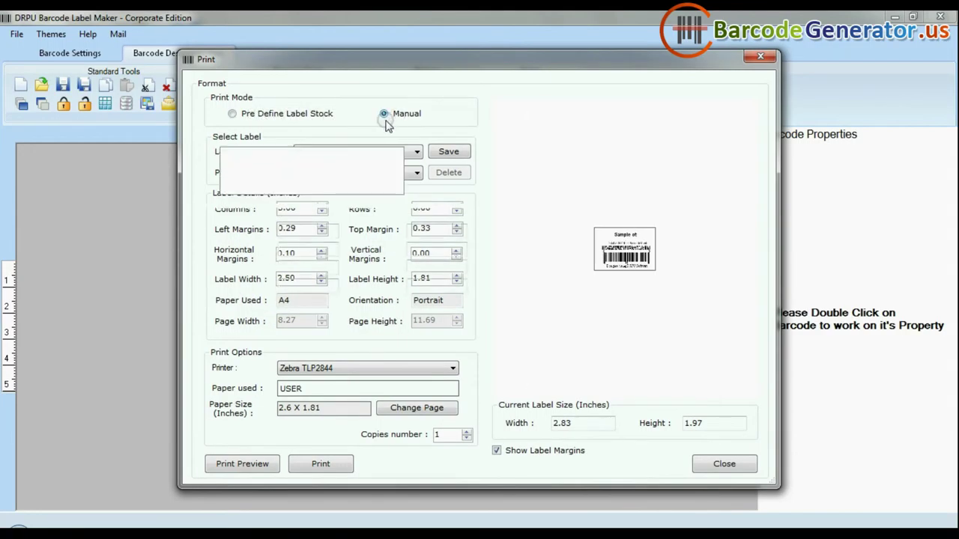
click(266, 117)
click(339, 152)
click(340, 201)
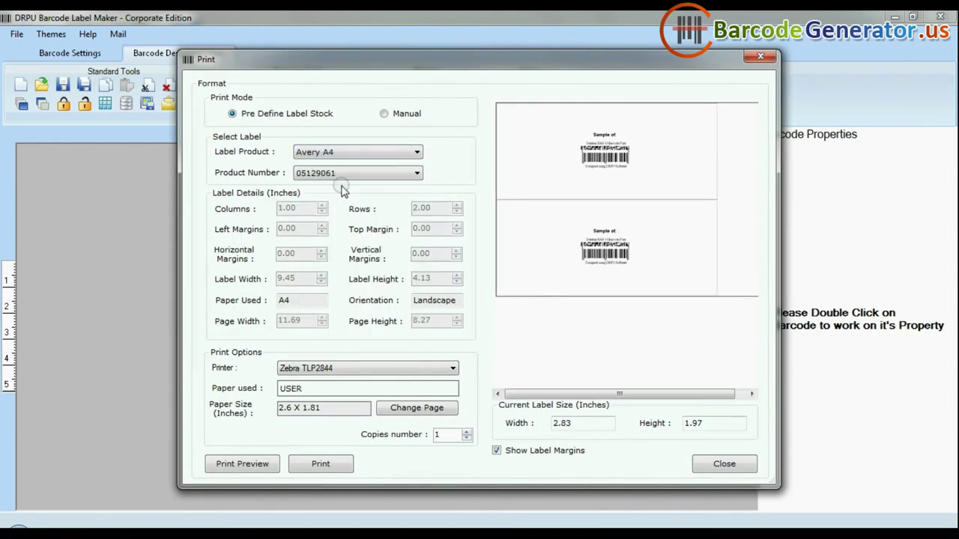
click(352, 174)
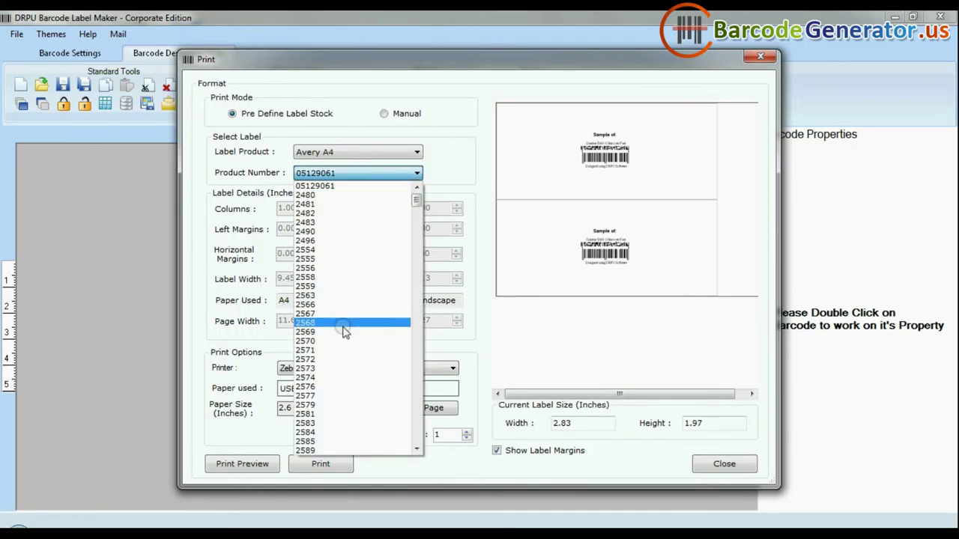
click(343, 324)
click(368, 175)
scroll(359, 337, down, 5)
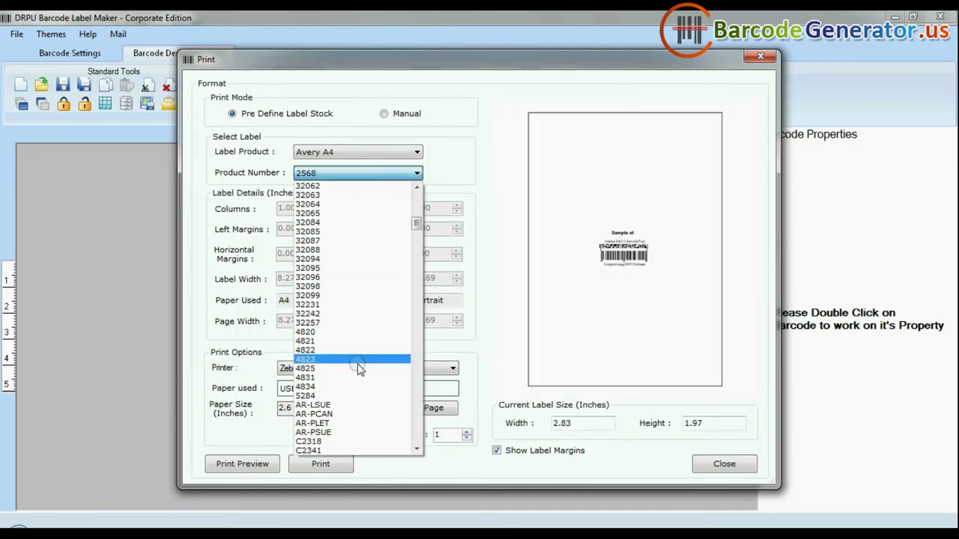
click(359, 316)
Compare Formtec 3628 and Lorenz Bell LB8175-8, then settle on Planet label stock.
click(359, 154)
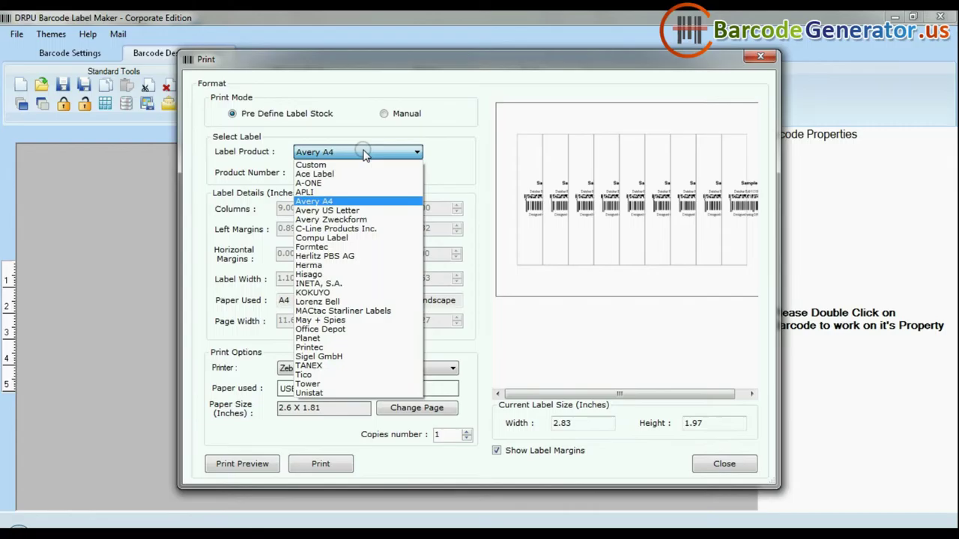
click(346, 244)
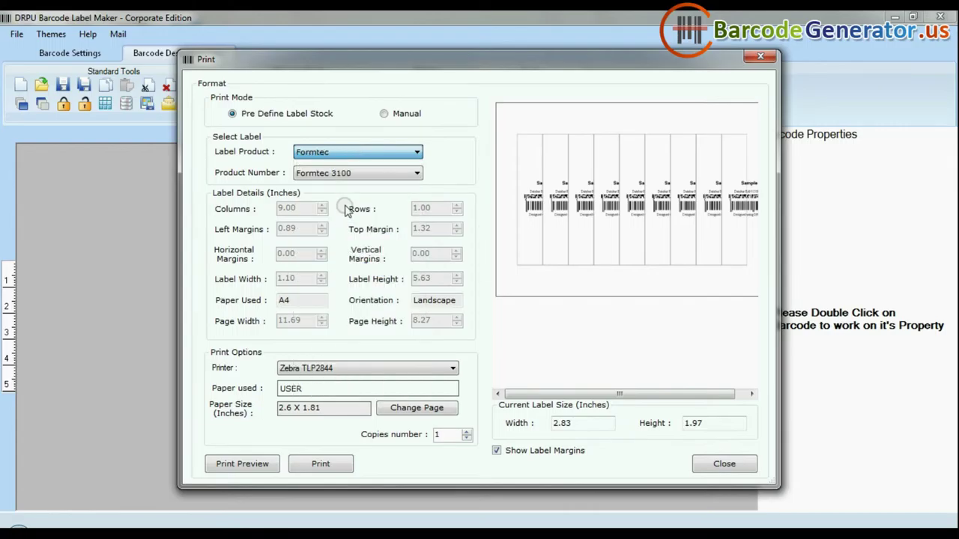
click(367, 175)
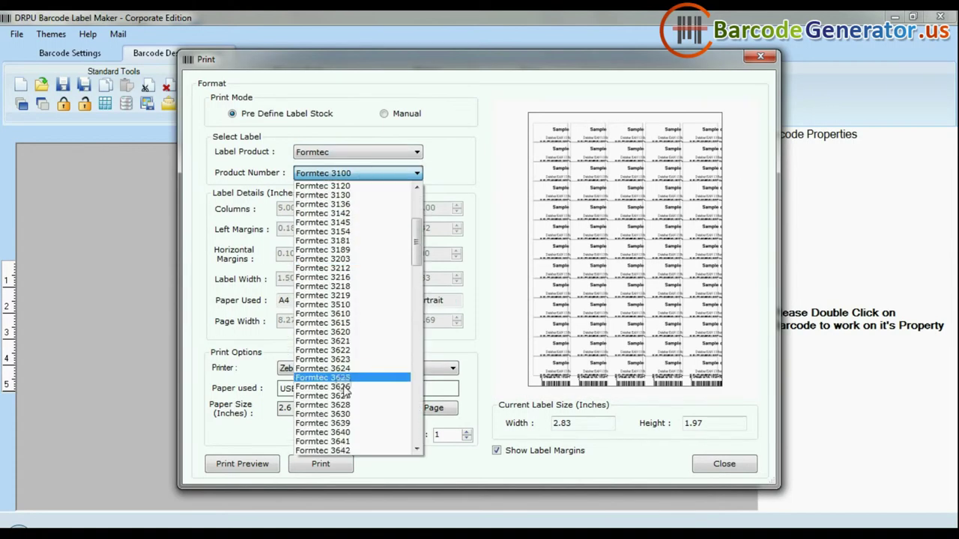
click(346, 395)
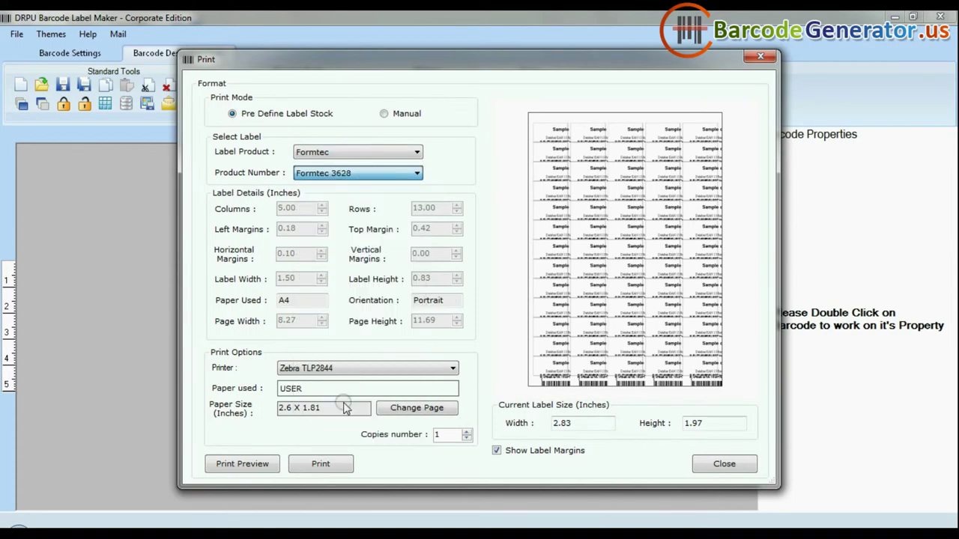
click(357, 154)
click(352, 300)
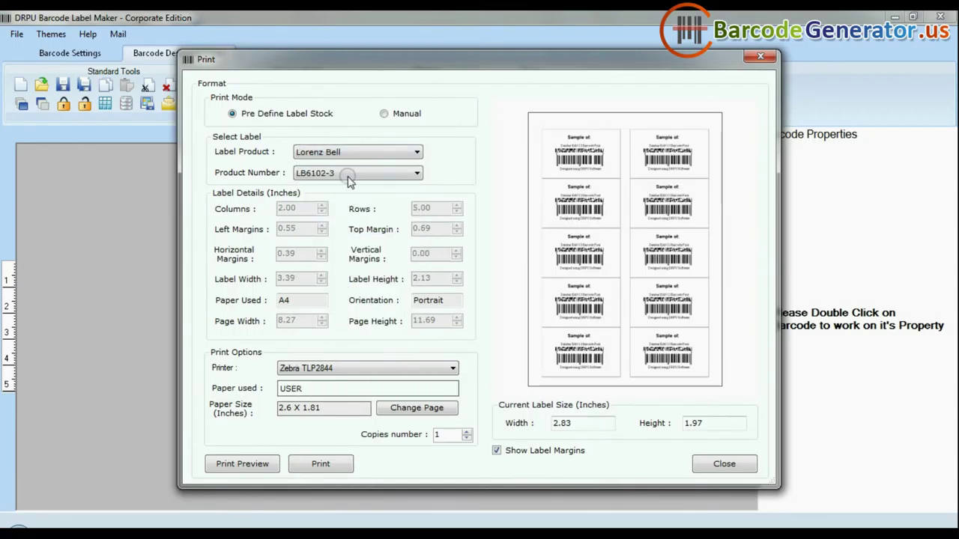
click(358, 176)
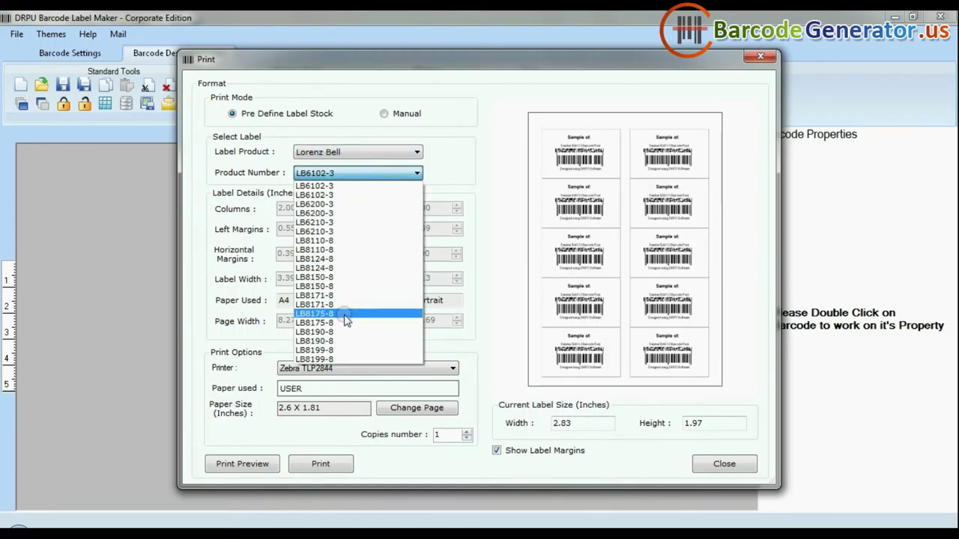
click(339, 313)
click(372, 156)
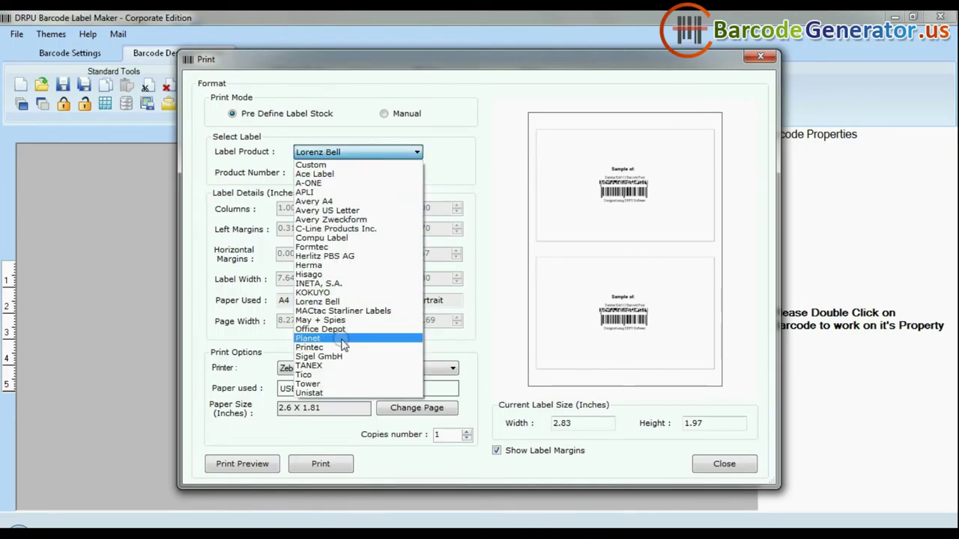
click(349, 337)
Use a Custom label sheet with top margin 0.00, printing to the HP LaserJet CP 1025.
click(357, 155)
click(355, 169)
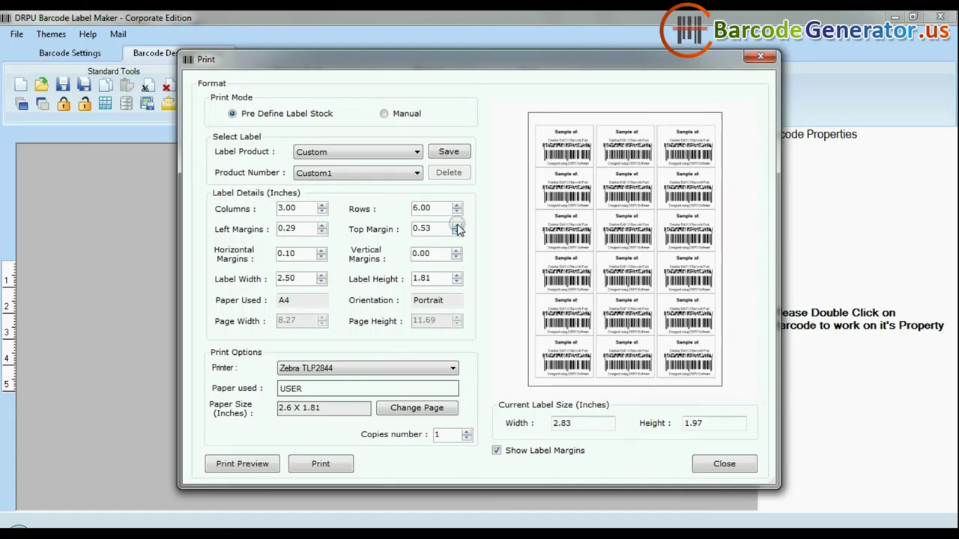
click(456, 233)
click(456, 232)
click(456, 233)
click(456, 233)
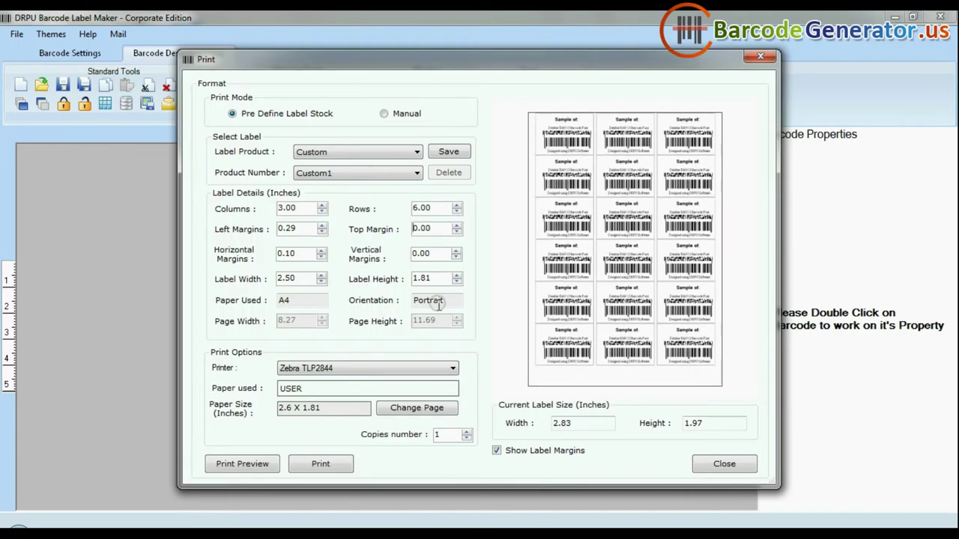
click(452, 367)
click(382, 390)
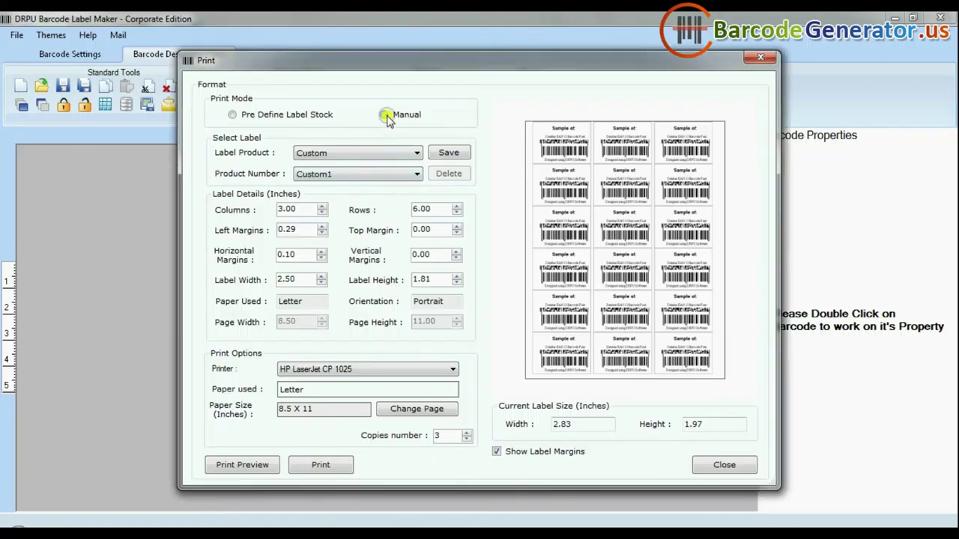
Switch the print layout mode to Manual.
click(383, 115)
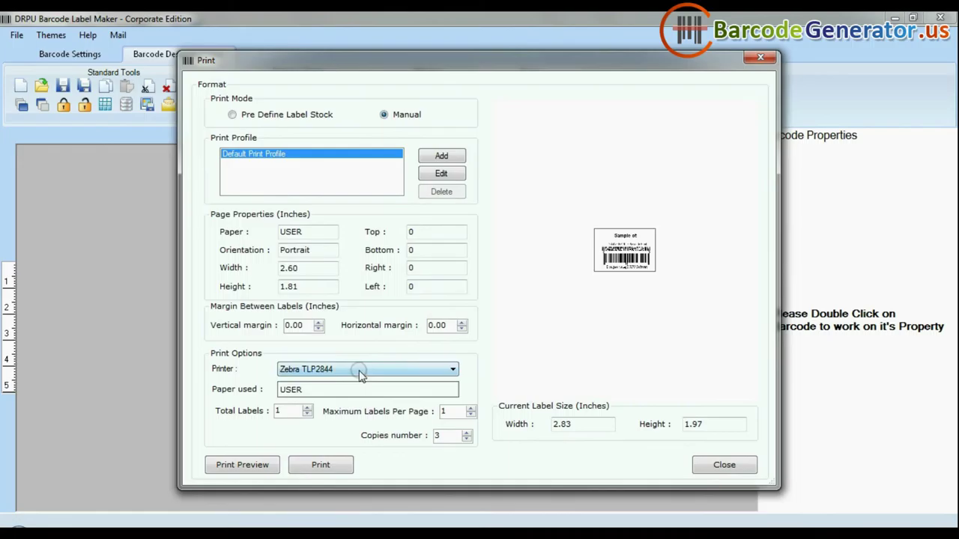